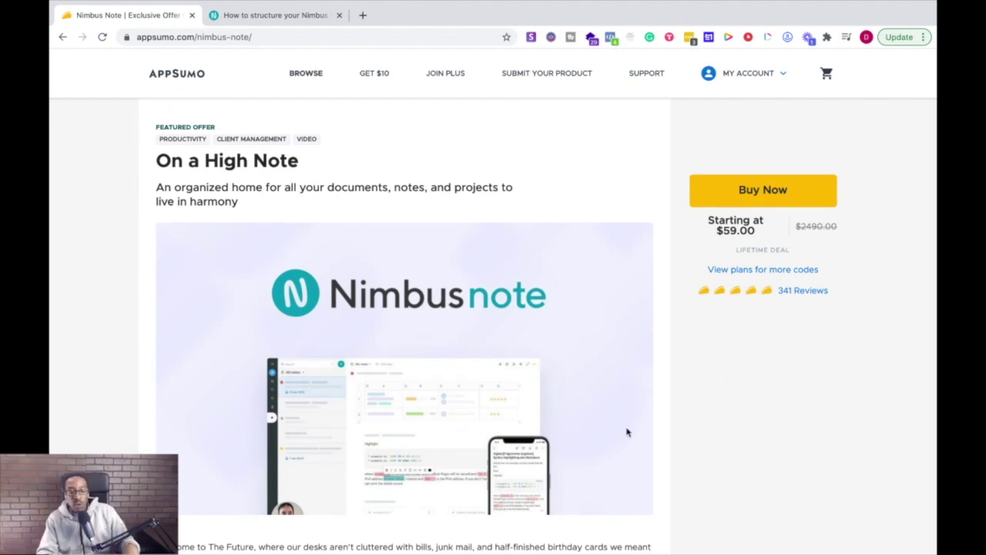
- Examine the Nimbus Note offer on AppSumo, including the workspace organization diagram and the block editor and tables sections
scroll(627, 432, "down", 3)
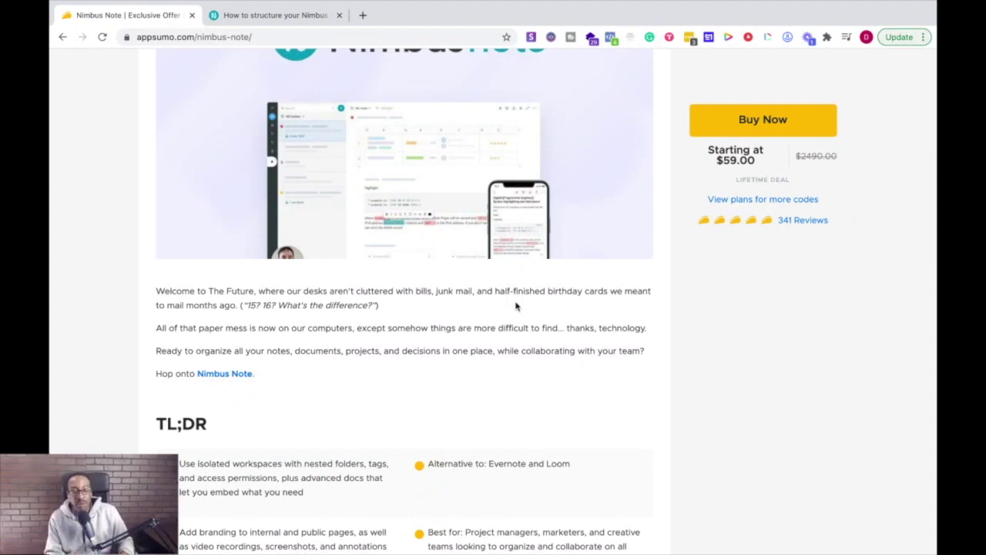
scroll(516, 307, "down", 6)
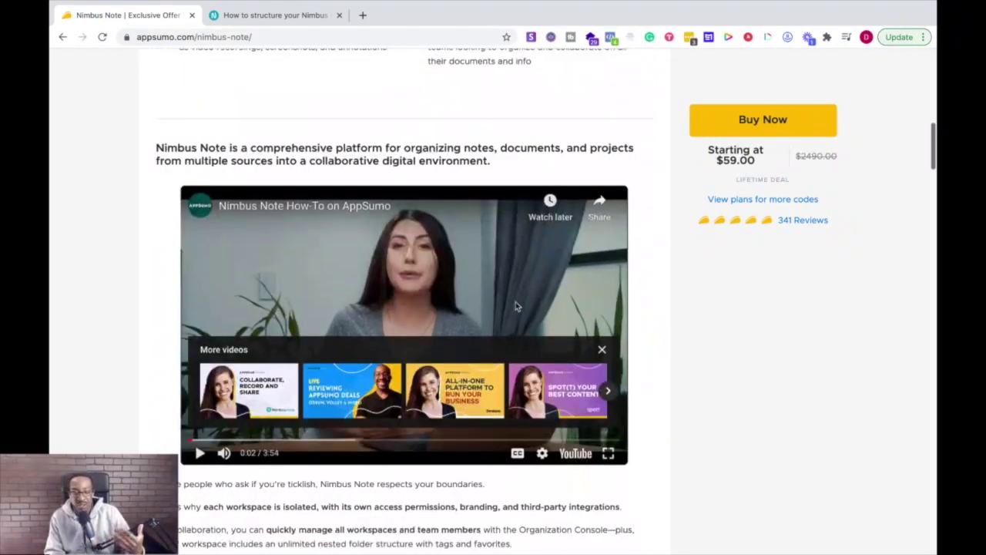
scroll(516, 307, "down", 6)
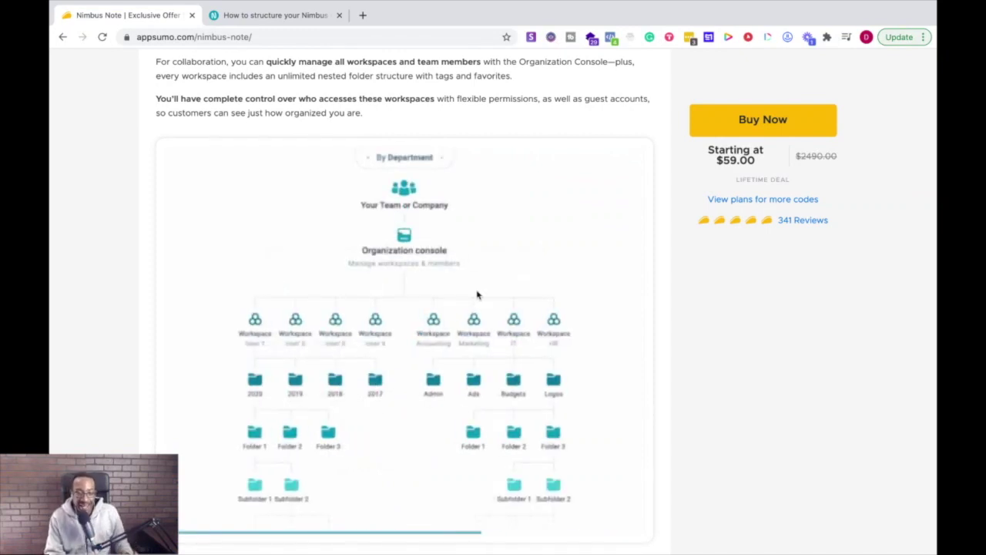
scroll(476, 295, "down", 2)
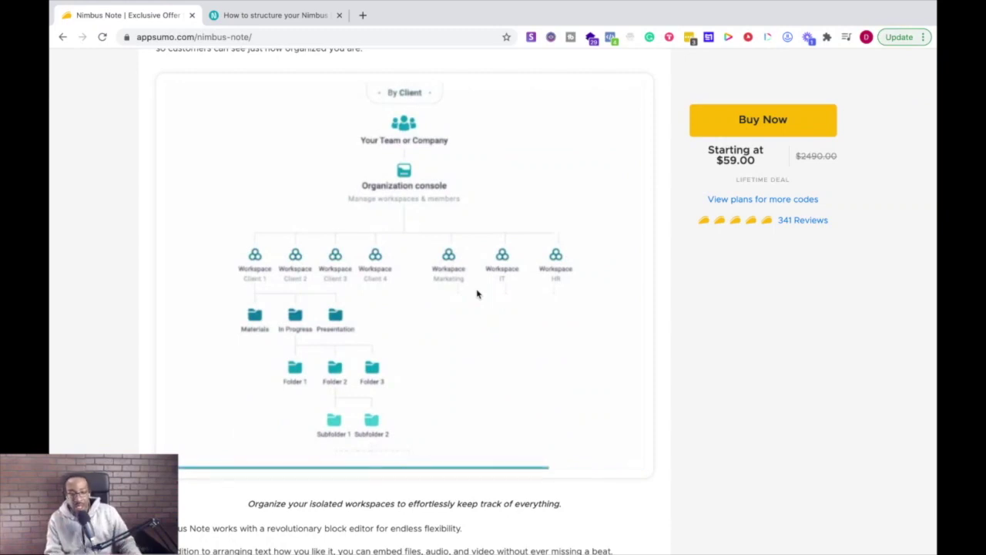
left_click(278, 17)
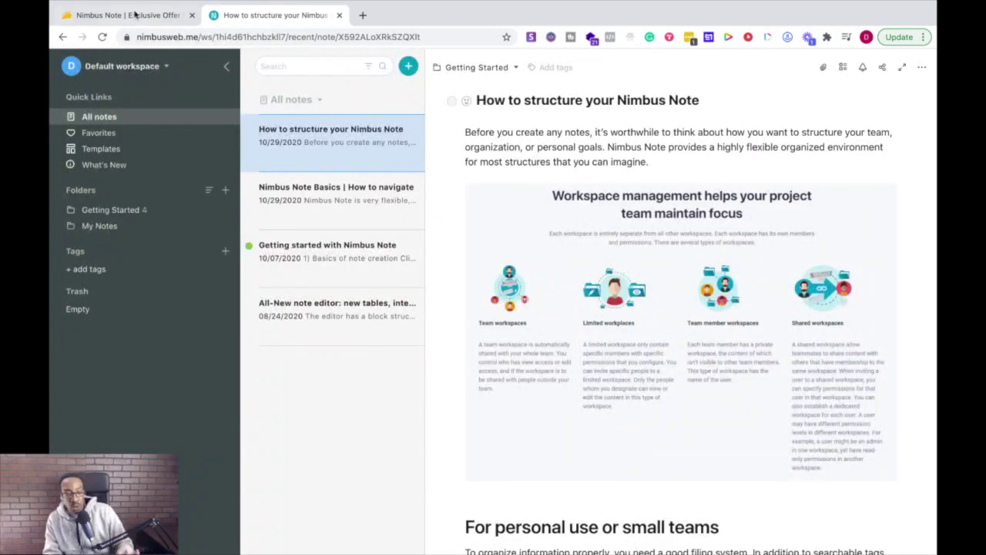
left_click(134, 17)
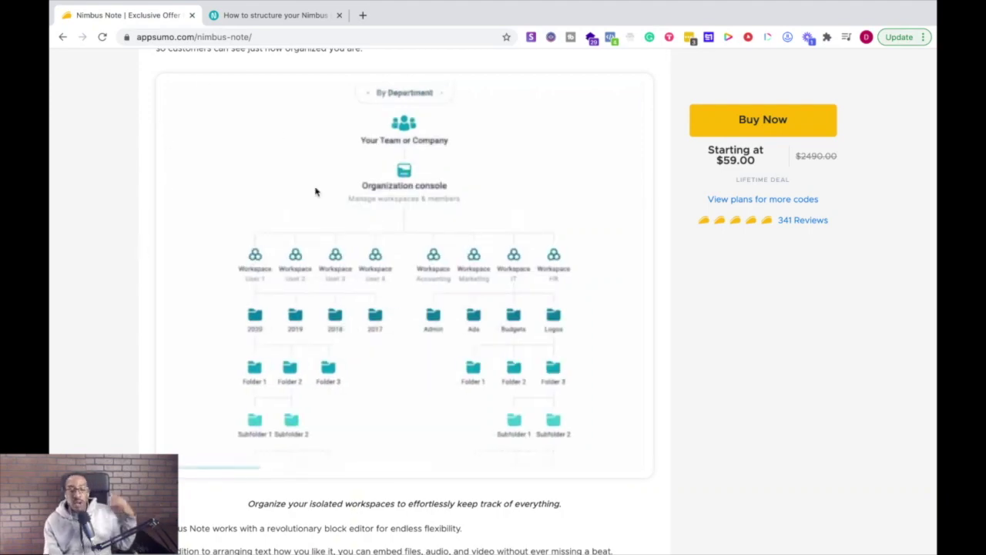
scroll(315, 191, "down", 7)
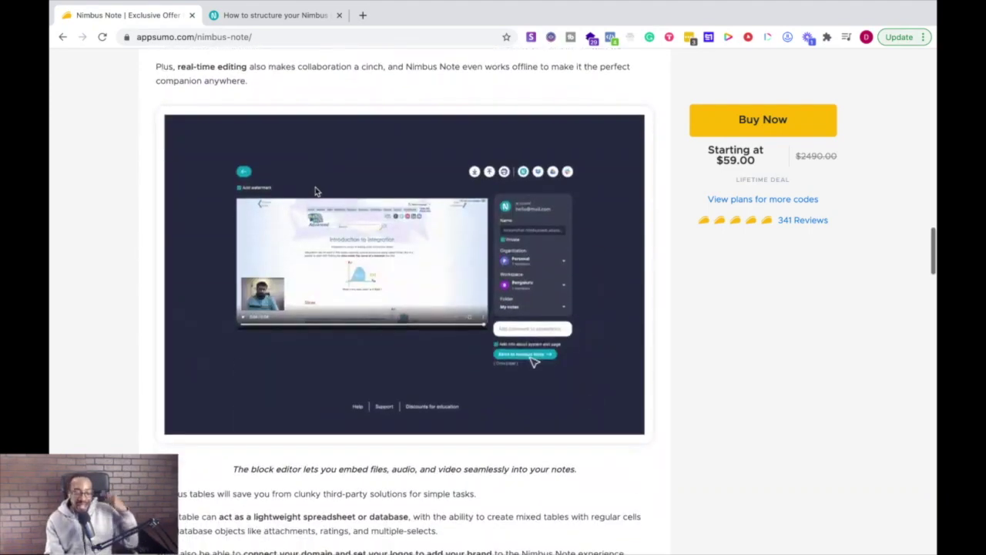
scroll(315, 191, "down", 1)
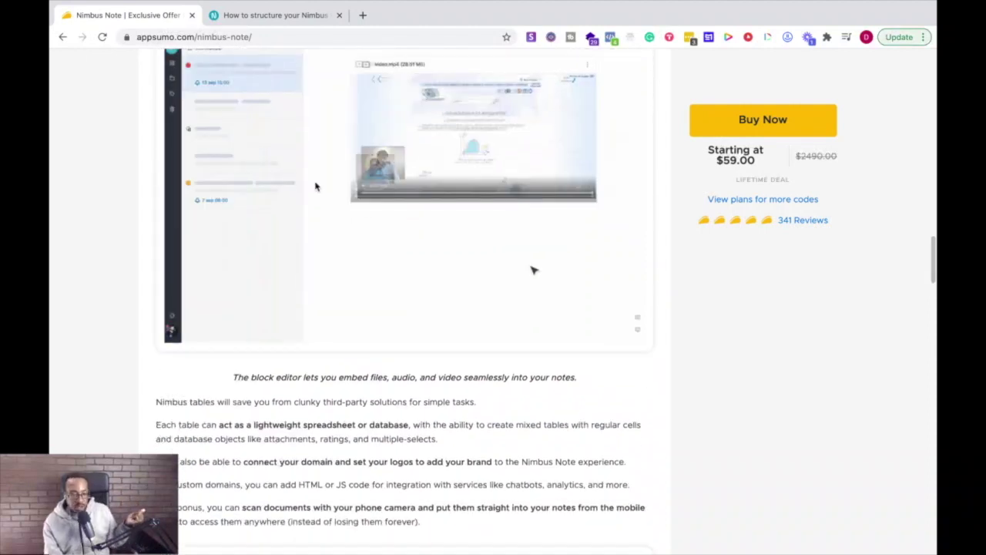
- Switch to the Nimbus Note web app and inspect the workspace options for the default workspace
left_click(274, 14)
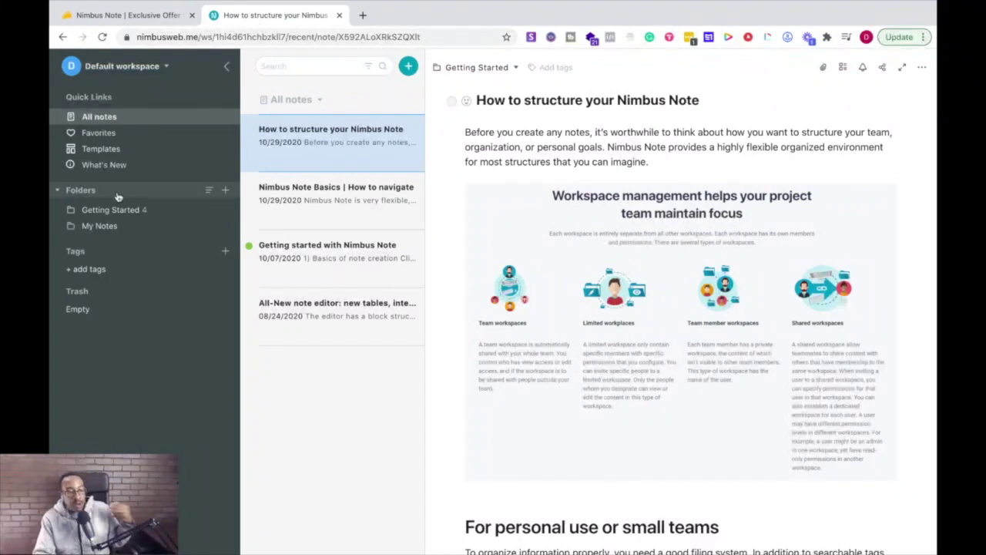
left_click(161, 71)
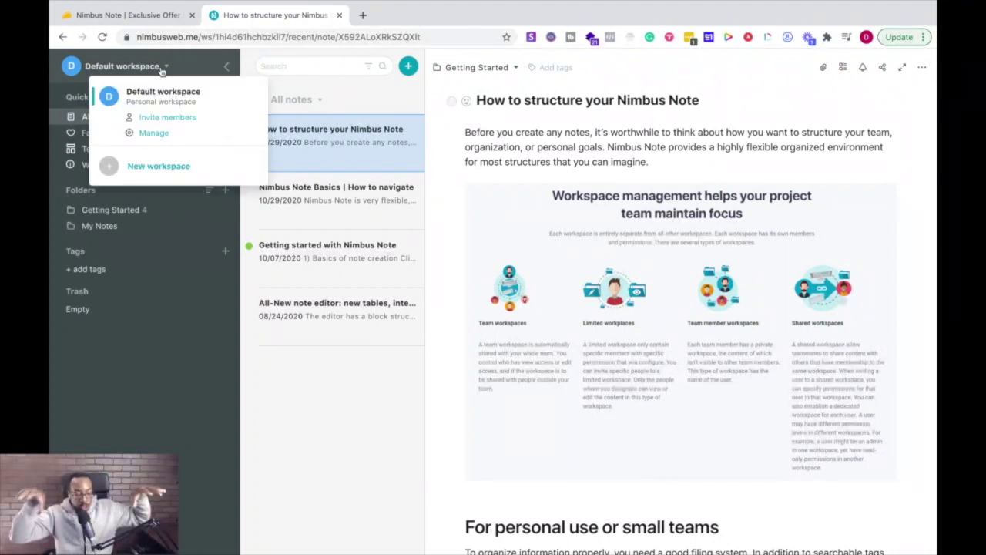
left_click(162, 71)
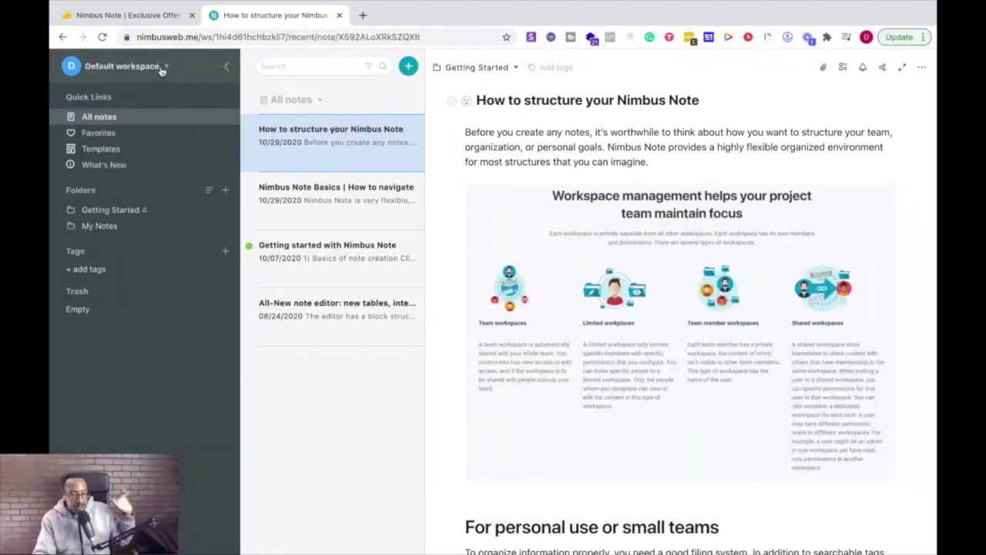
left_click(162, 71)
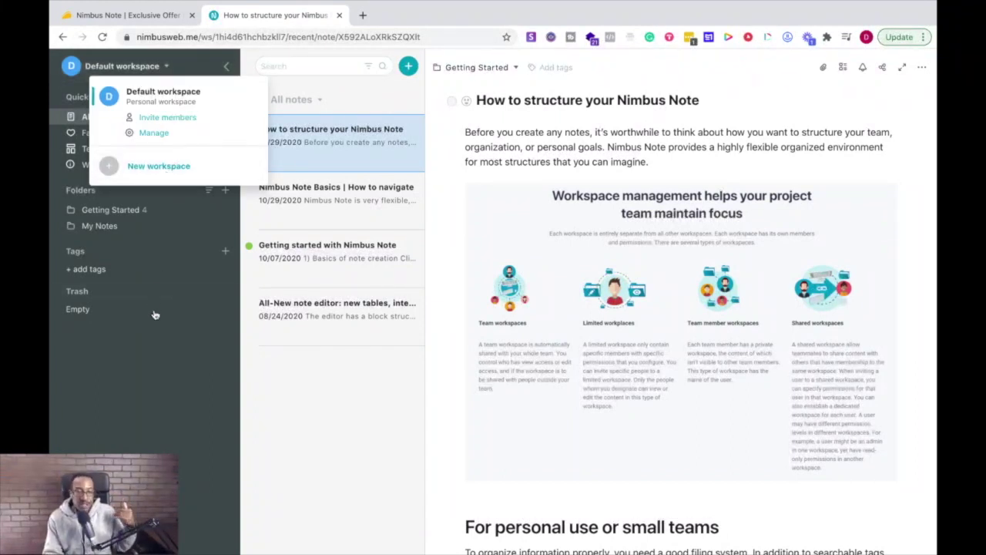
left_click(156, 364)
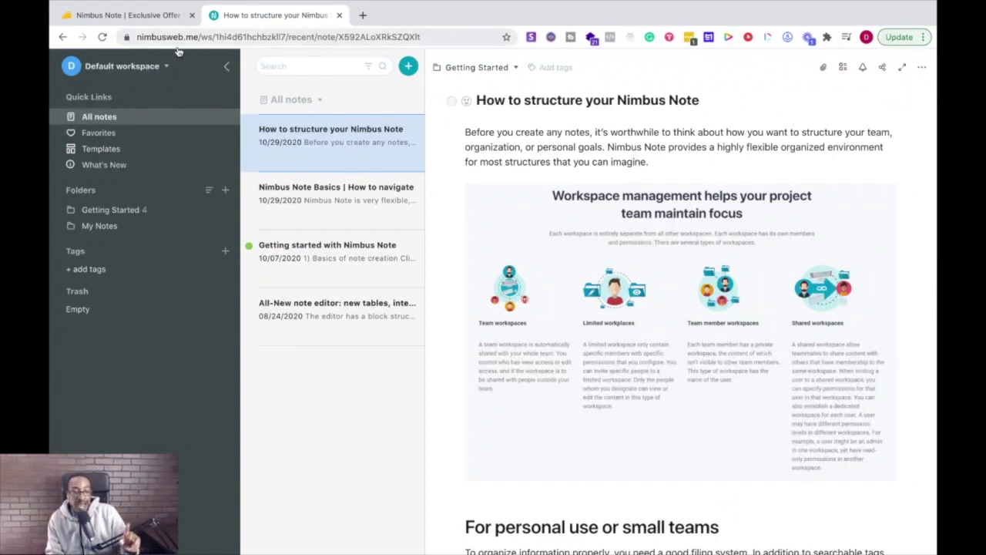
- Create a new workspace named "Build With Me [Live Streaming Show]"
left_click(133, 68)
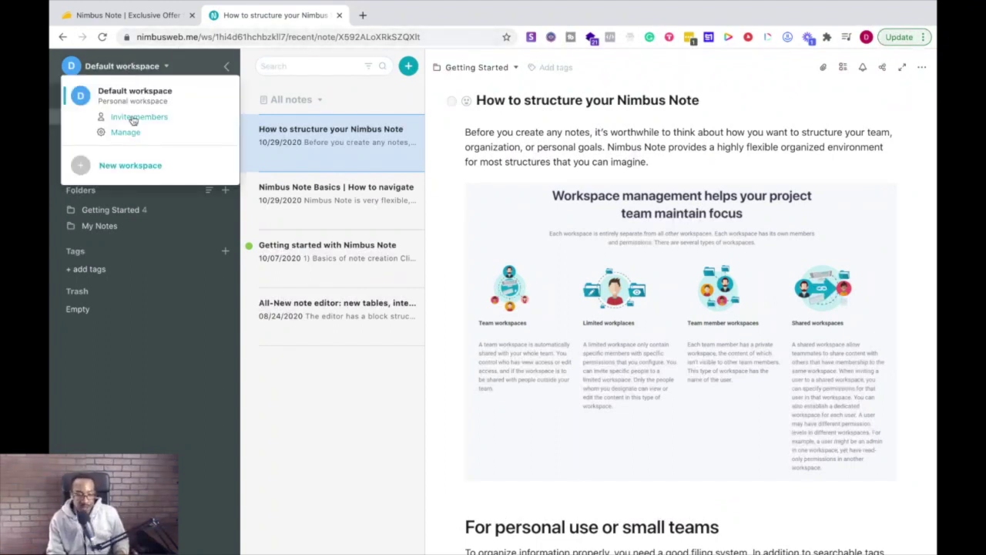
left_click(131, 166)
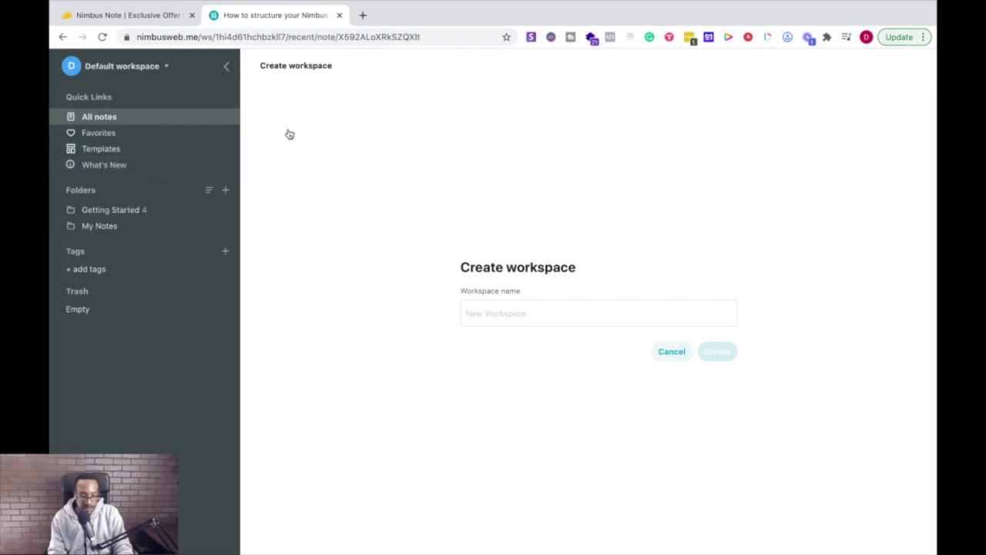
left_click(488, 315)
type("B")
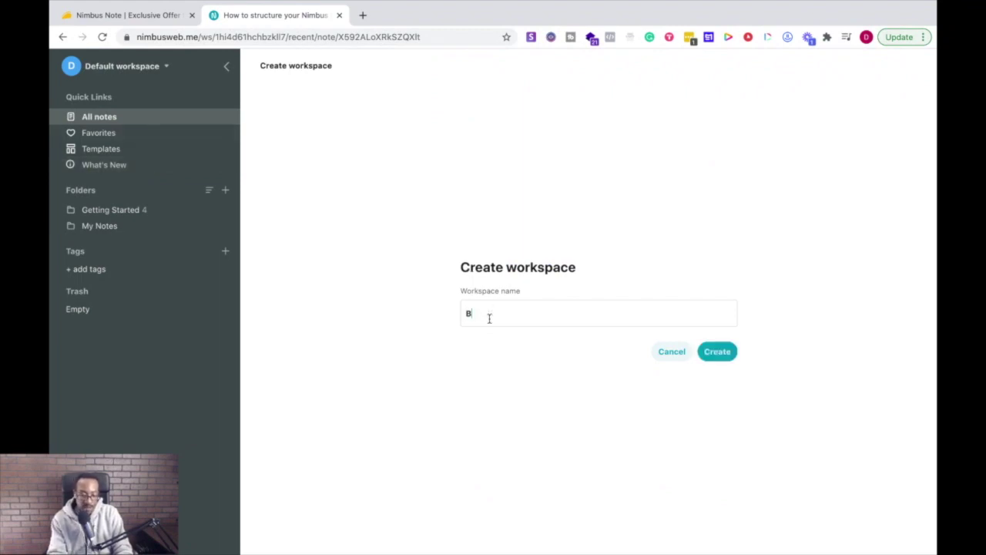
type("uild W")
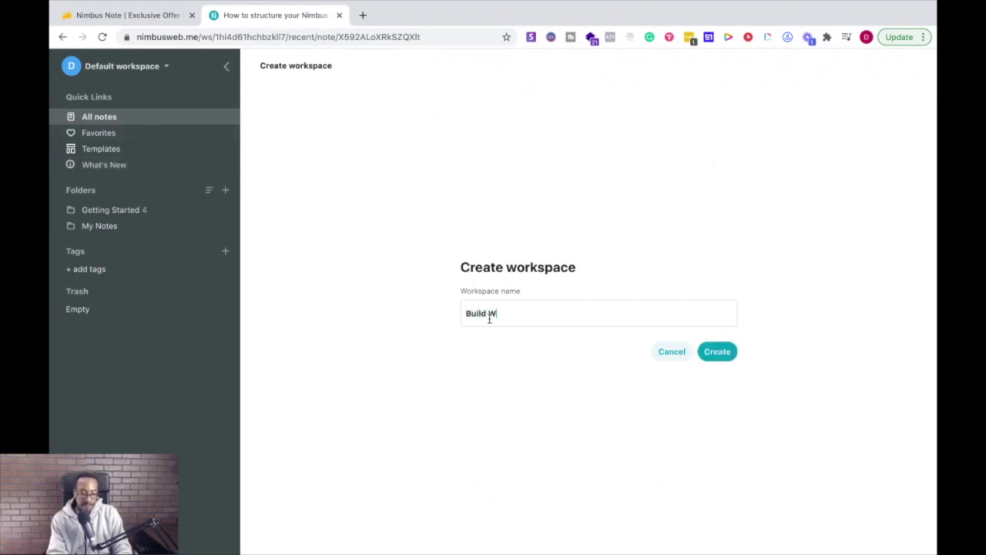
type("ith Me")
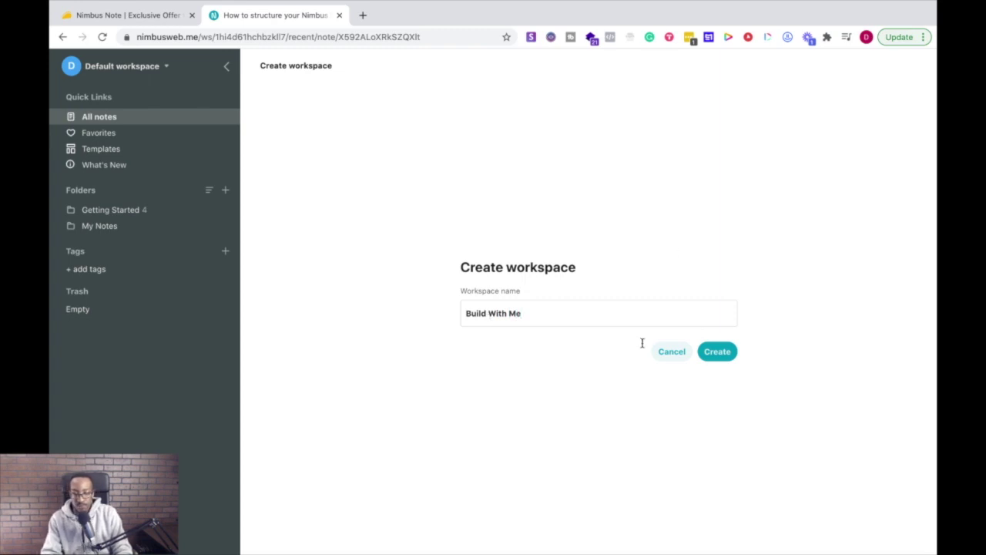
type(" [Live")
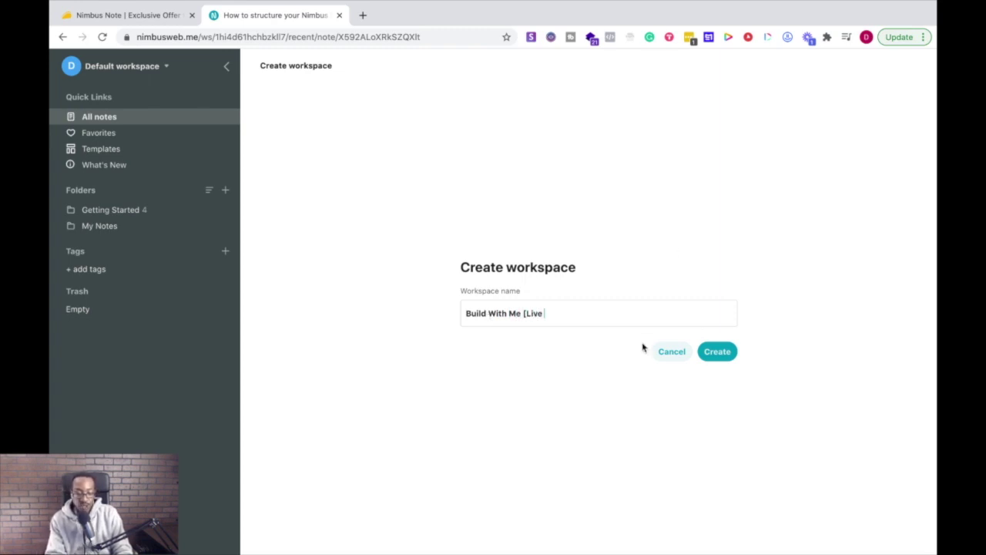
type(" Streaming Sho")
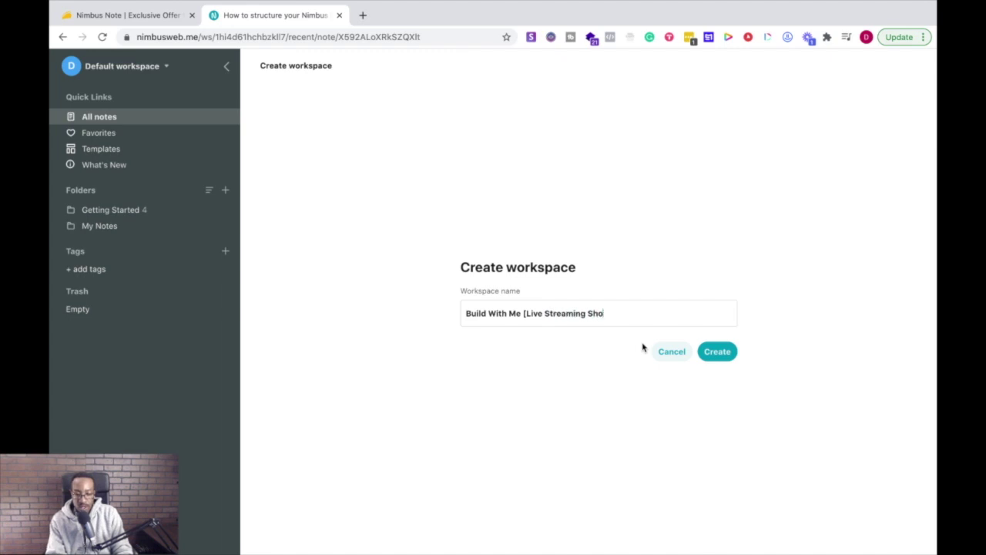
type("w]")
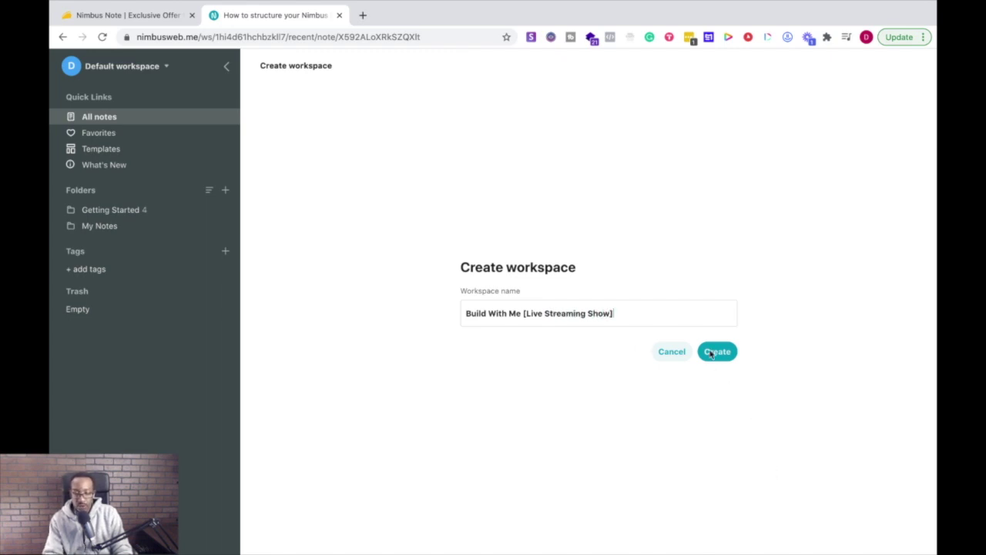
left_click(711, 351)
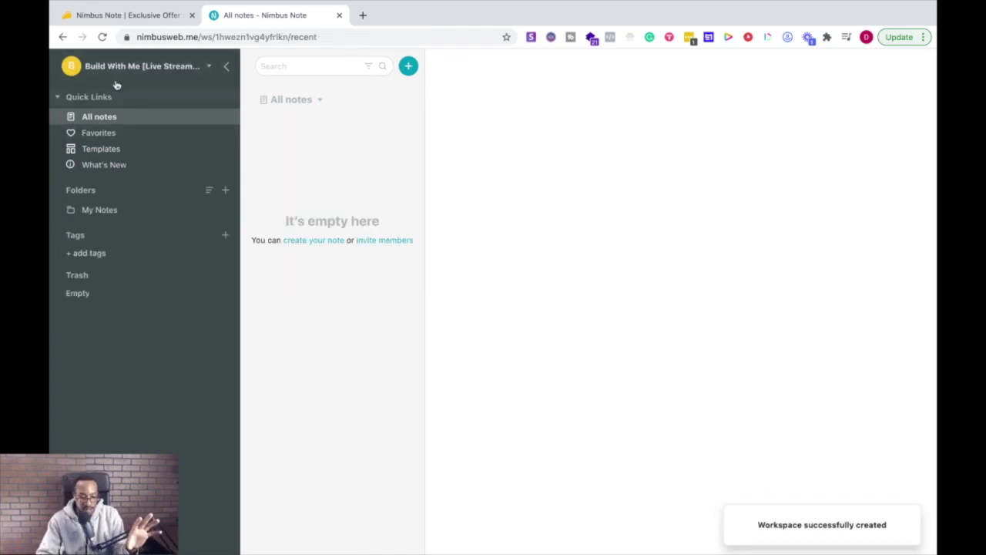
- View the management page of the Build With Me workspace and check the list of available workspaces
left_click(200, 69)
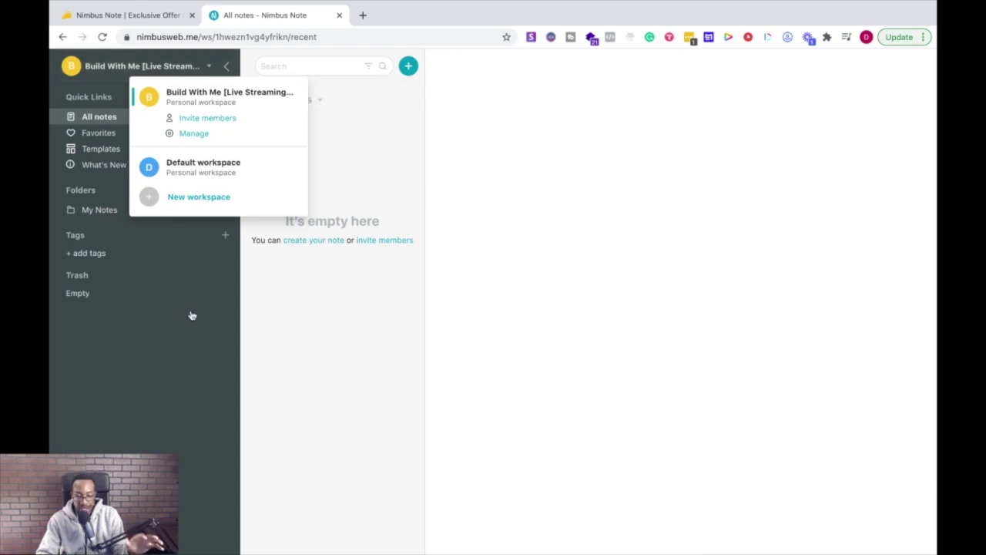
left_click(173, 137)
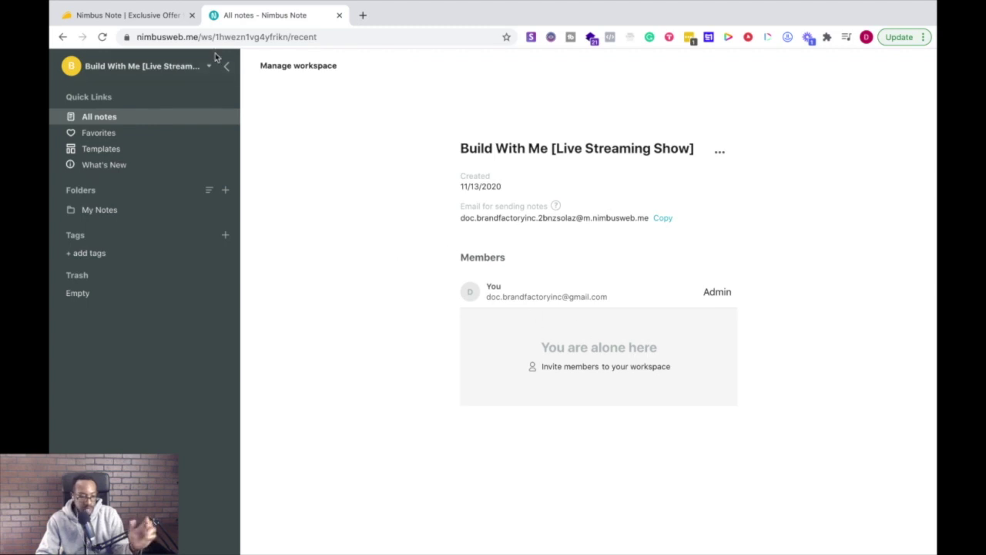
left_click(197, 69)
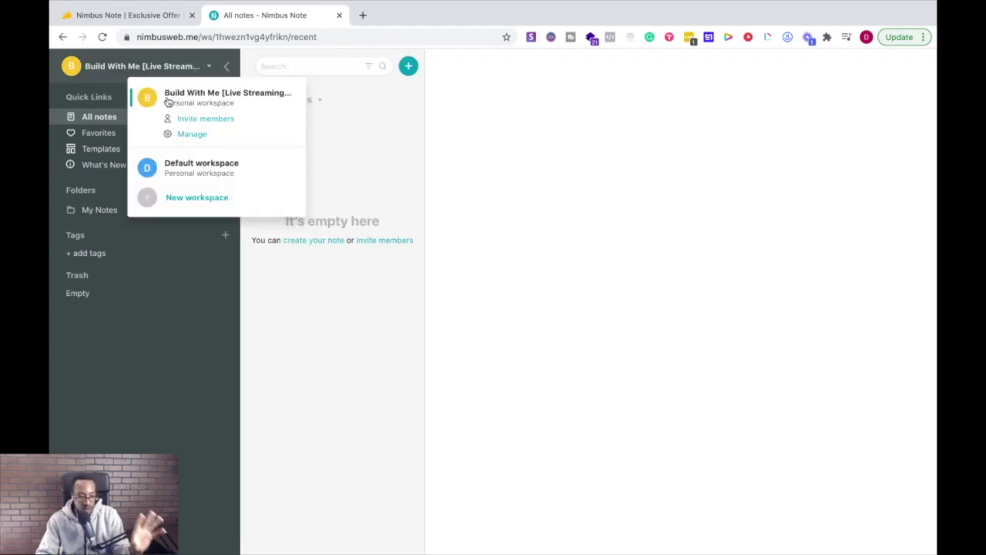
left_click(181, 348)
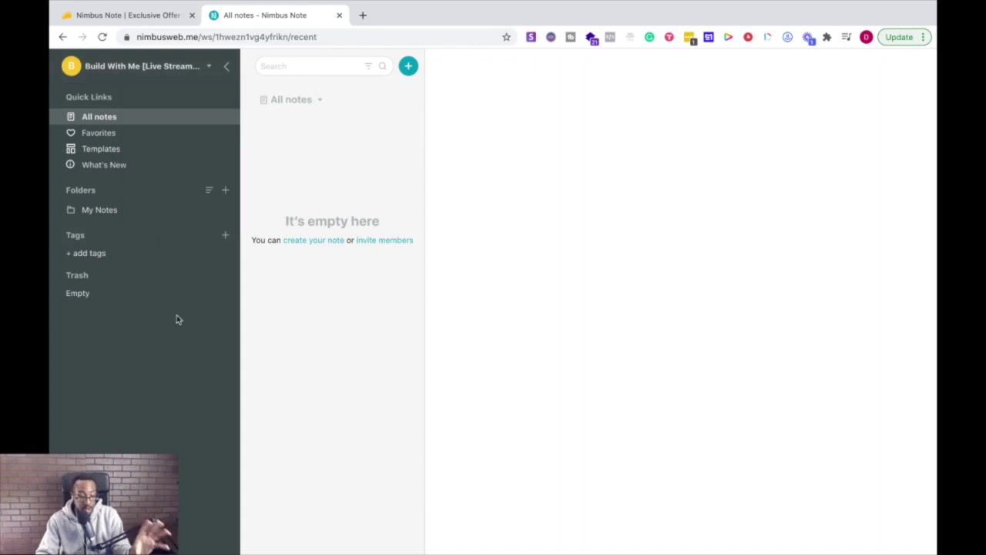
- Open the template gallery and look over the templates across all categories
left_click(92, 150)
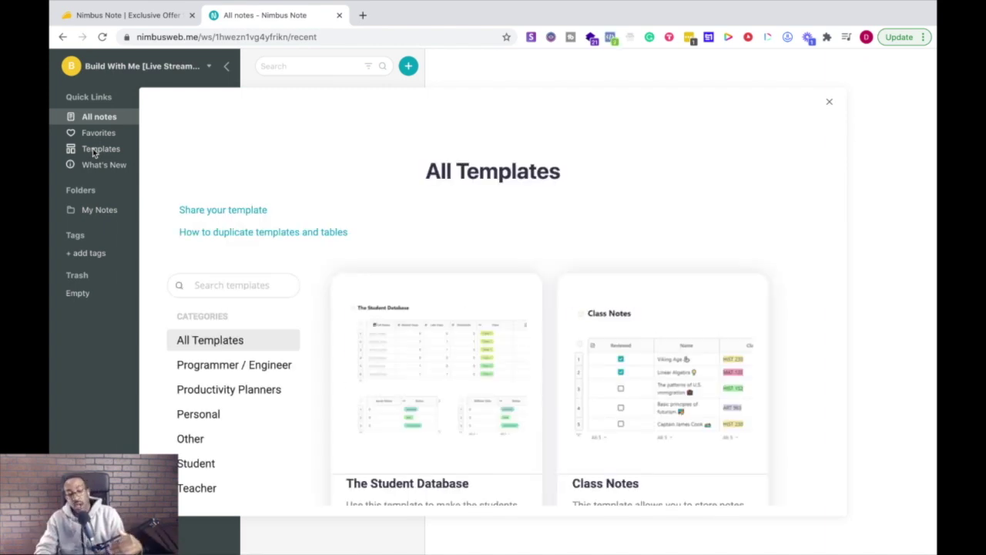
mouse_move(396, 430)
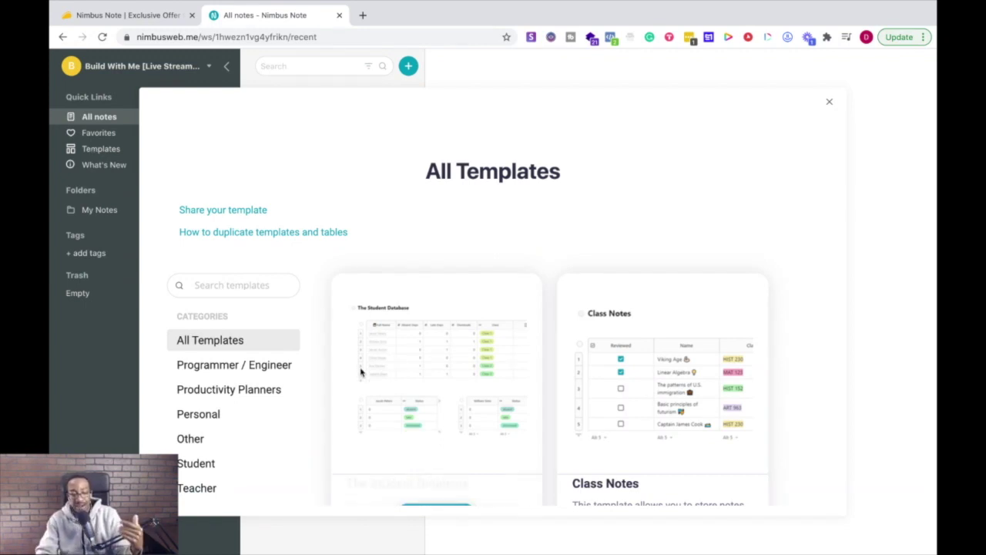
scroll(360, 371, "down", 5)
scroll(361, 371, "up", 5)
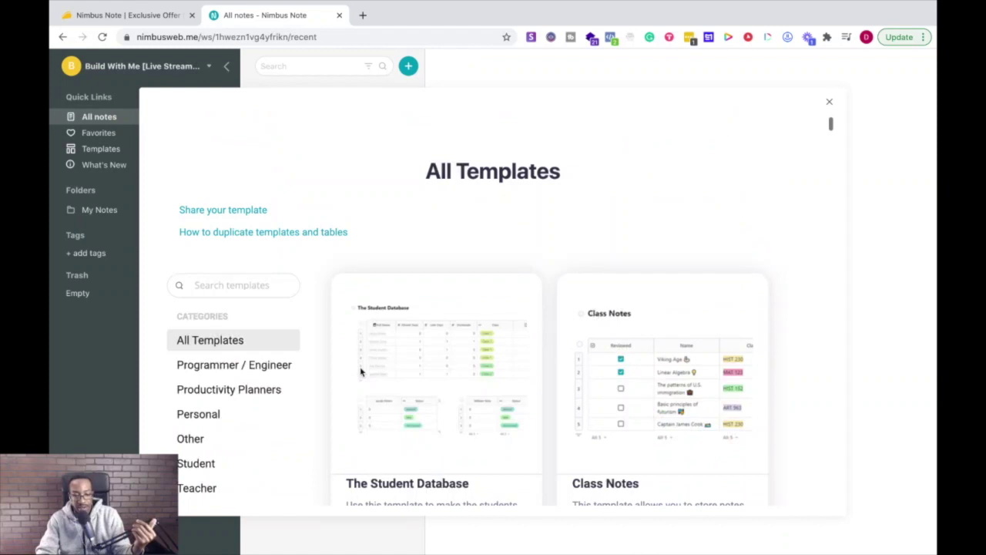
mouse_move(360, 371)
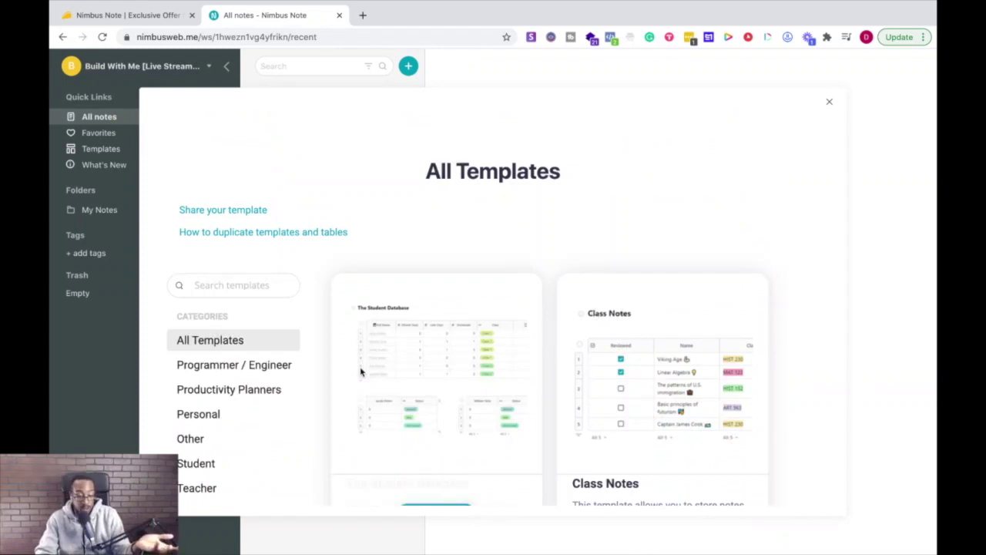
- Filter the template gallery to Productivity Planners and browse its planner and review templates
left_click(283, 392)
scroll(436, 355, "down", 3)
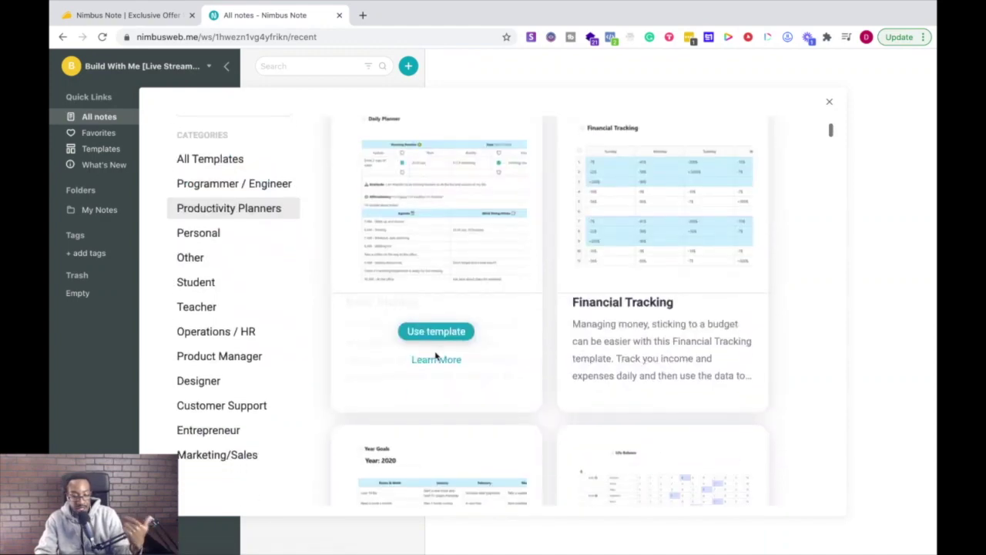
scroll(435, 356, "down", 7)
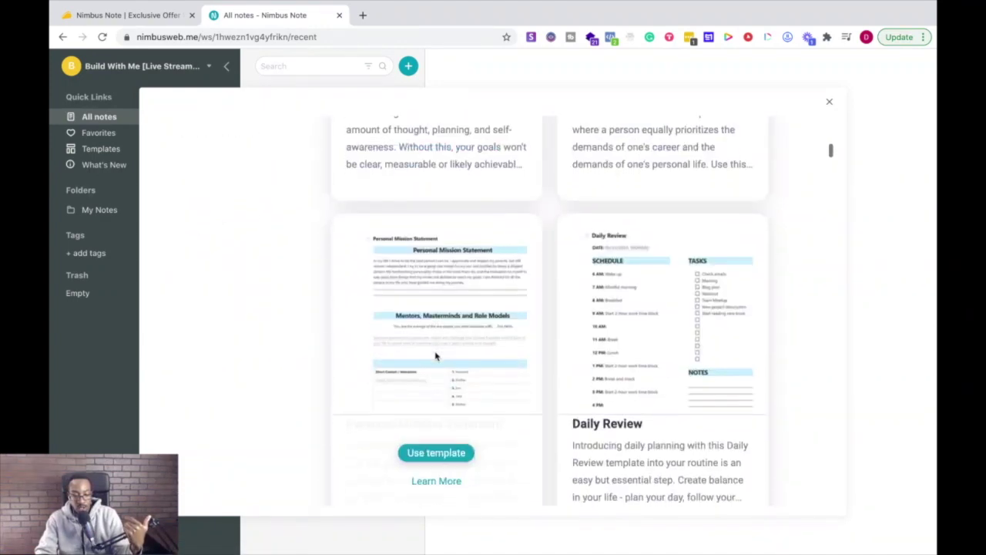
scroll(436, 356, "down", 3)
scroll(275, 398, "down", 2)
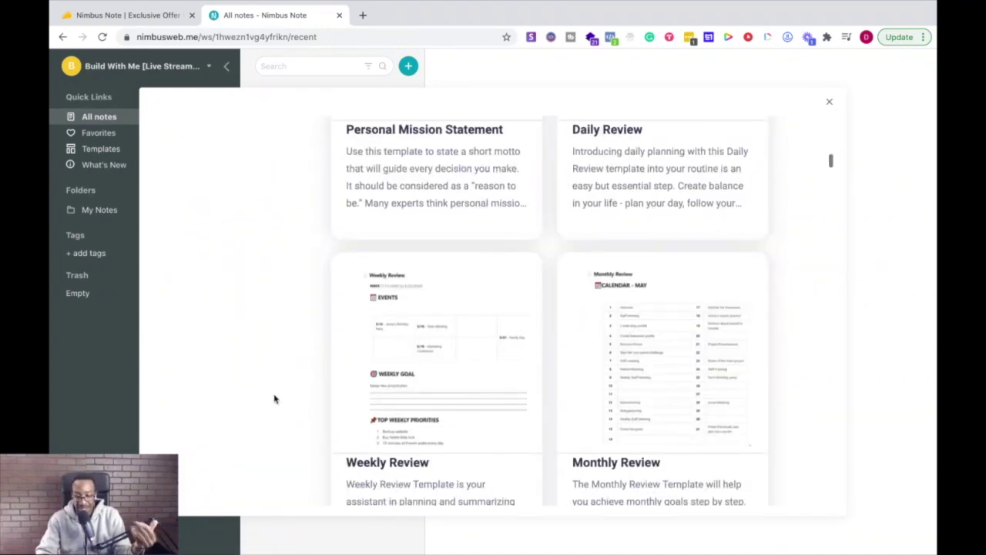
scroll(275, 398, "down", 3)
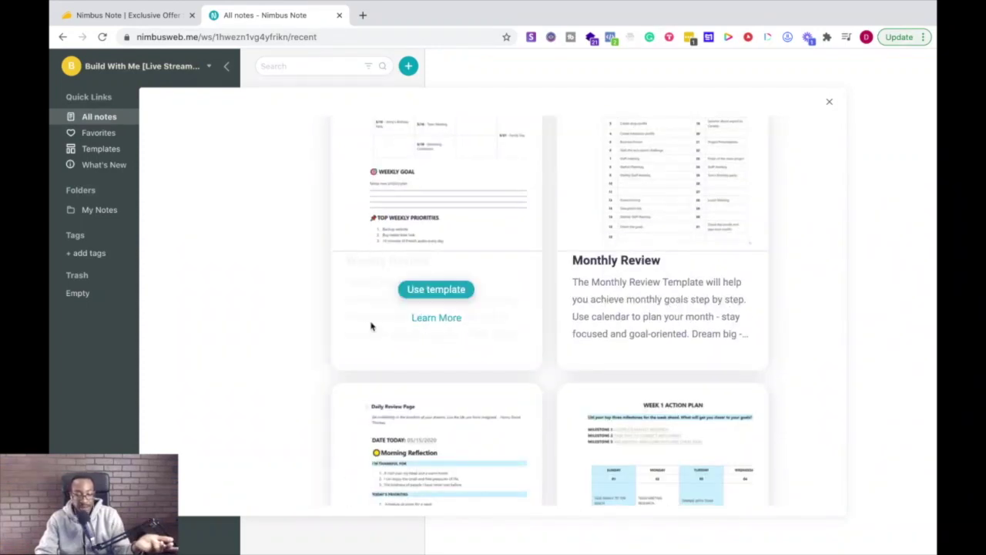
scroll(250, 394, "down", 3)
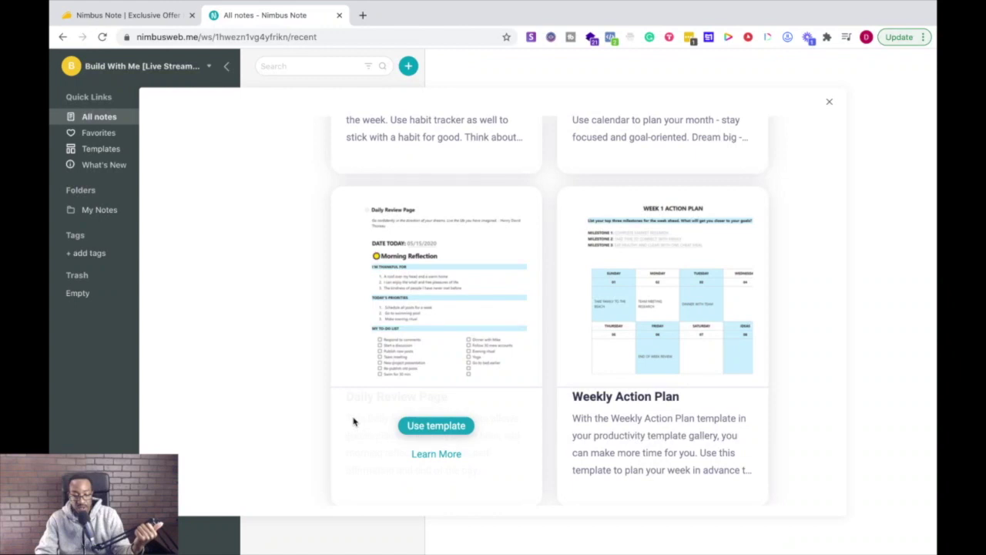
- Create a note from the Weekly Review template and look through its events, goal, priorities and habits sections
scroll(291, 396, "up", 5)
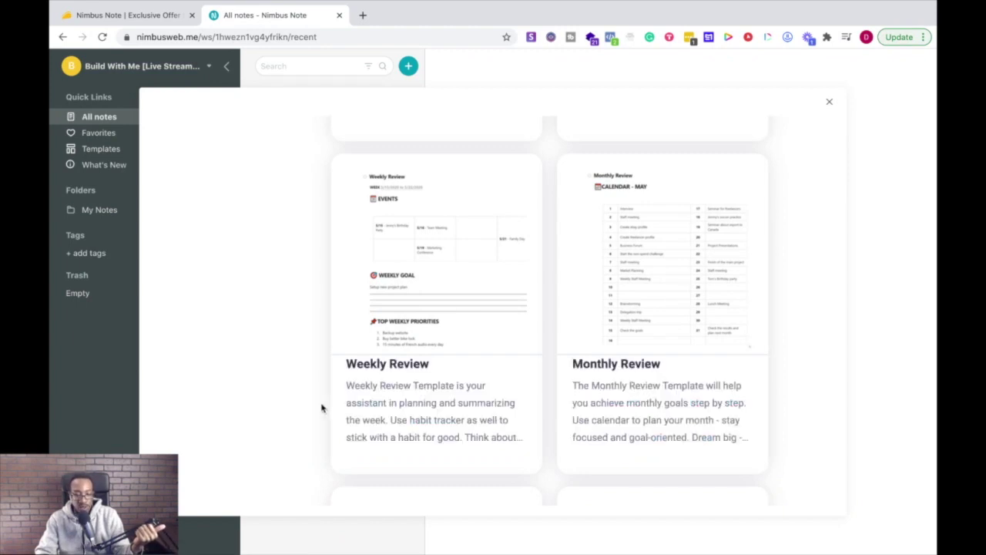
left_click(438, 392)
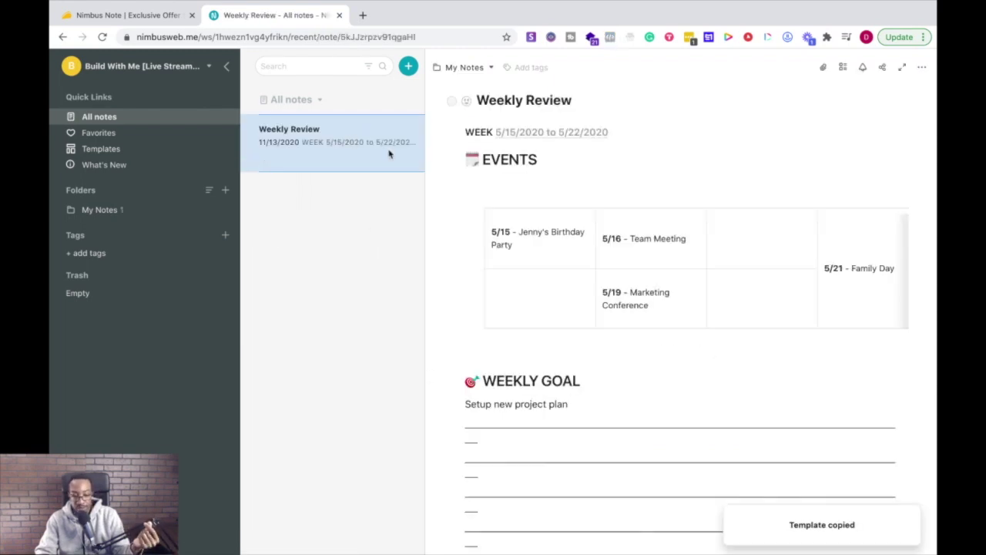
scroll(559, 292, "down", 2)
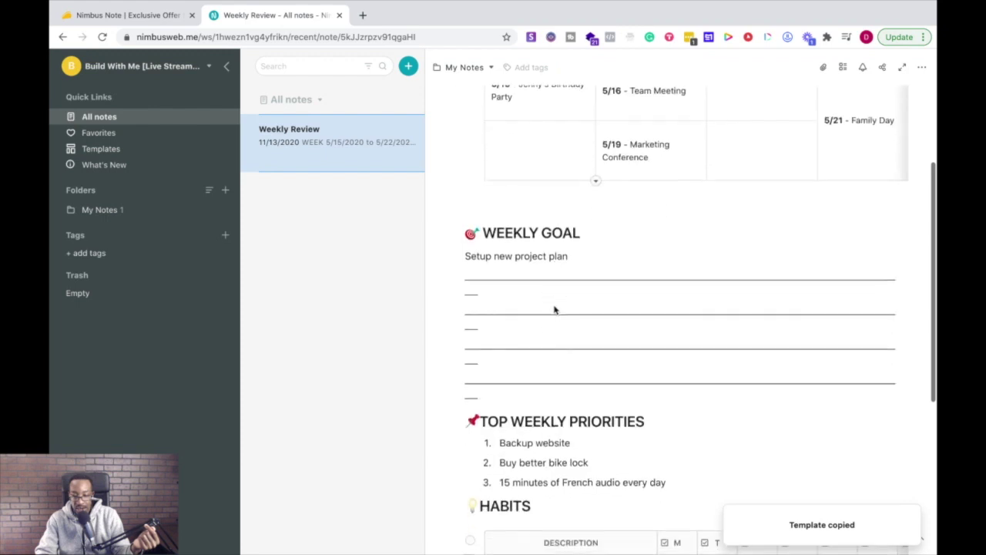
scroll(580, 265, "up", 2)
scroll(580, 266, "right", 2)
scroll(539, 308, "left", 2)
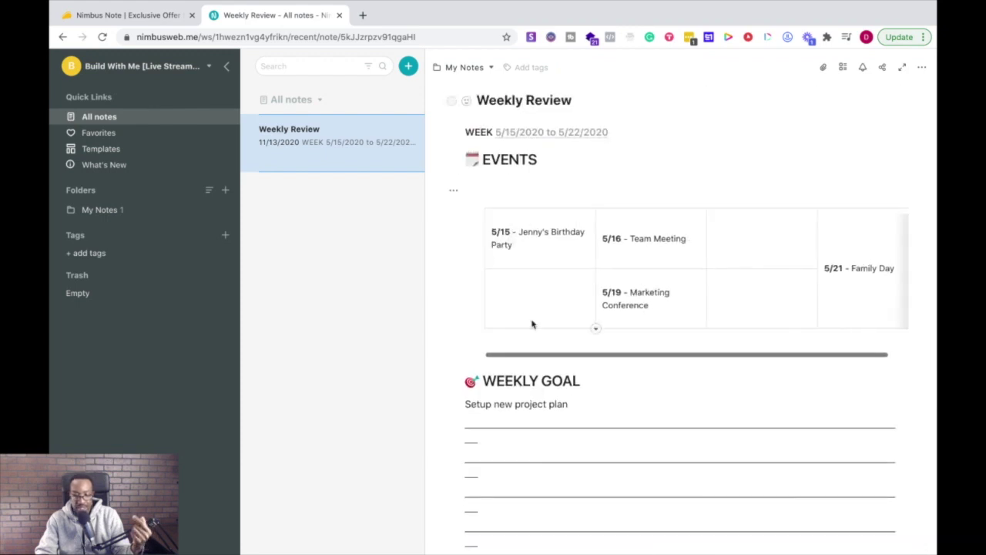
scroll(590, 285, "down", 2)
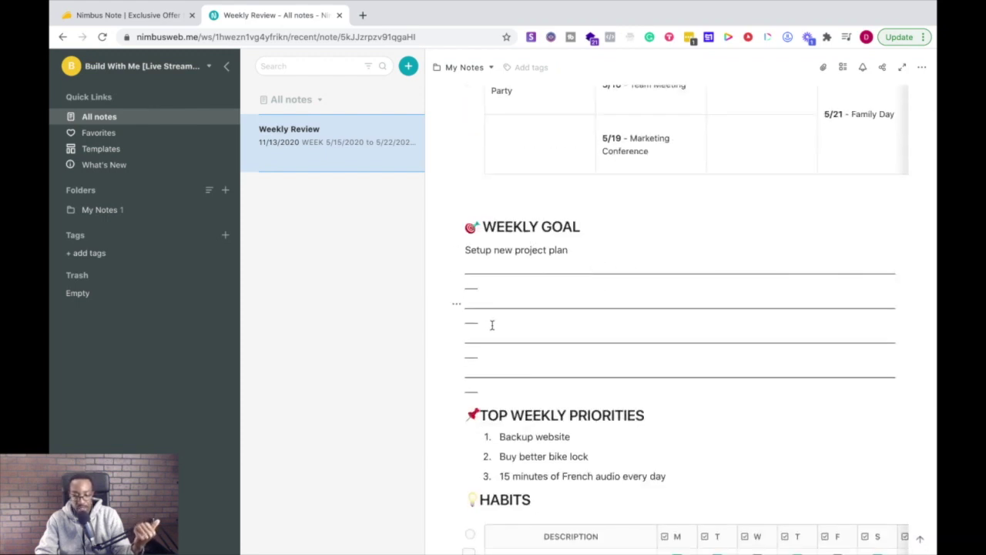
scroll(491, 325, "down", 4)
scroll(514, 296, "up", 6)
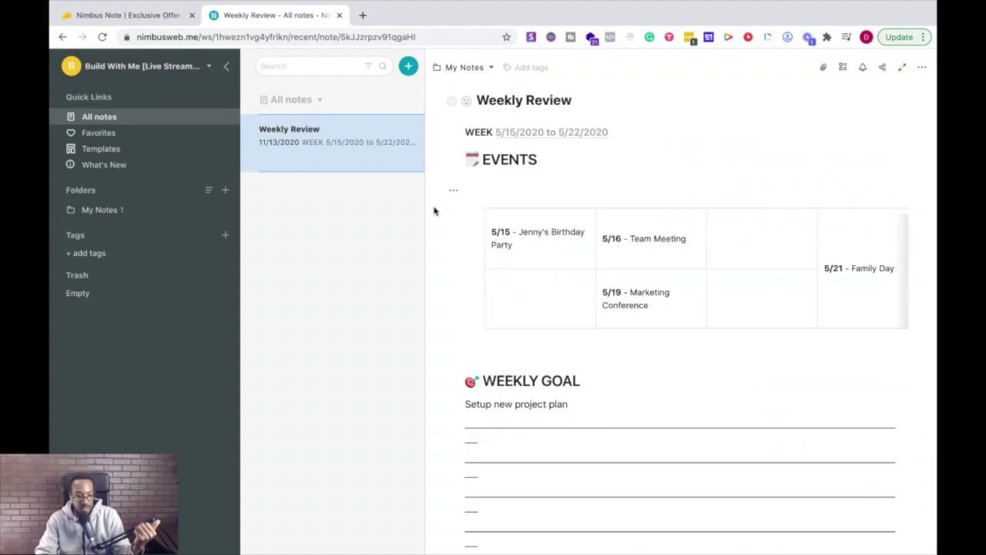
- Add a blank note to My Notes, then create another note from the Project Template in the template gallery
left_click(410, 70)
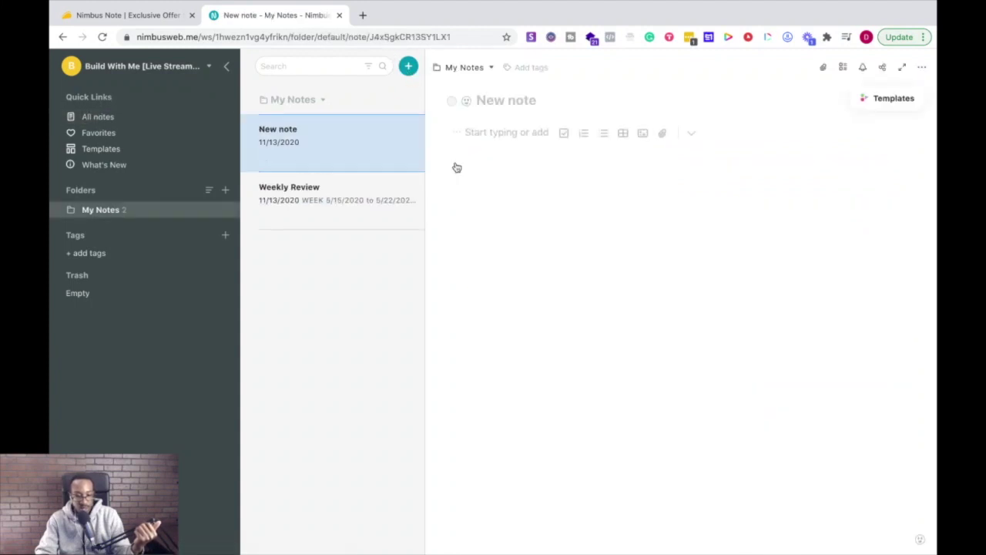
left_click(903, 101)
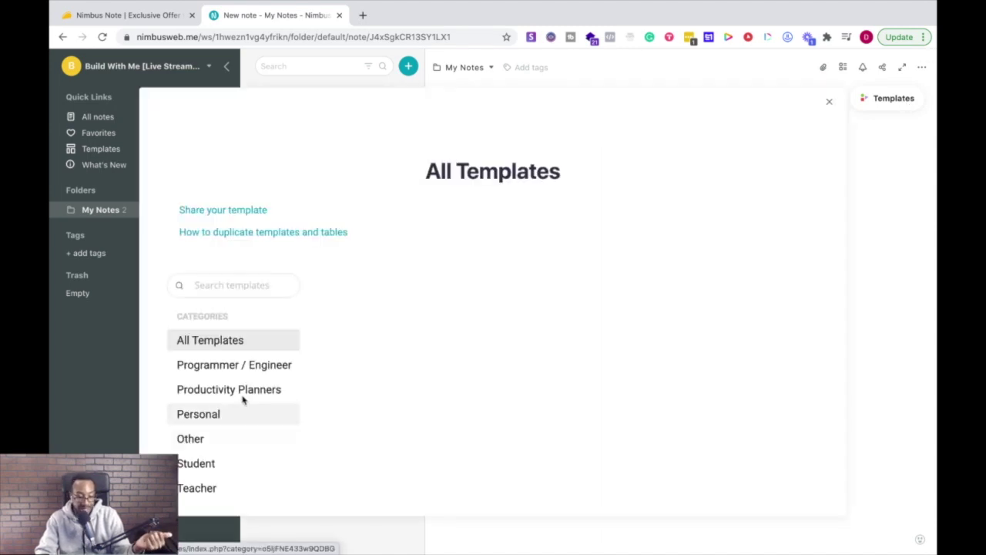
scroll(239, 398, "down", 1)
scroll(238, 398, "down", 2)
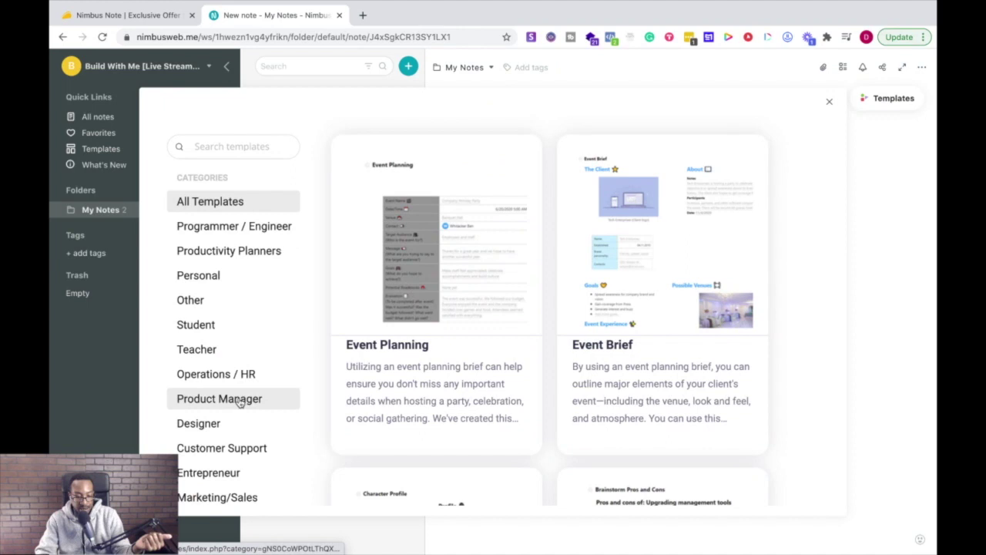
scroll(254, 398, "down", 5)
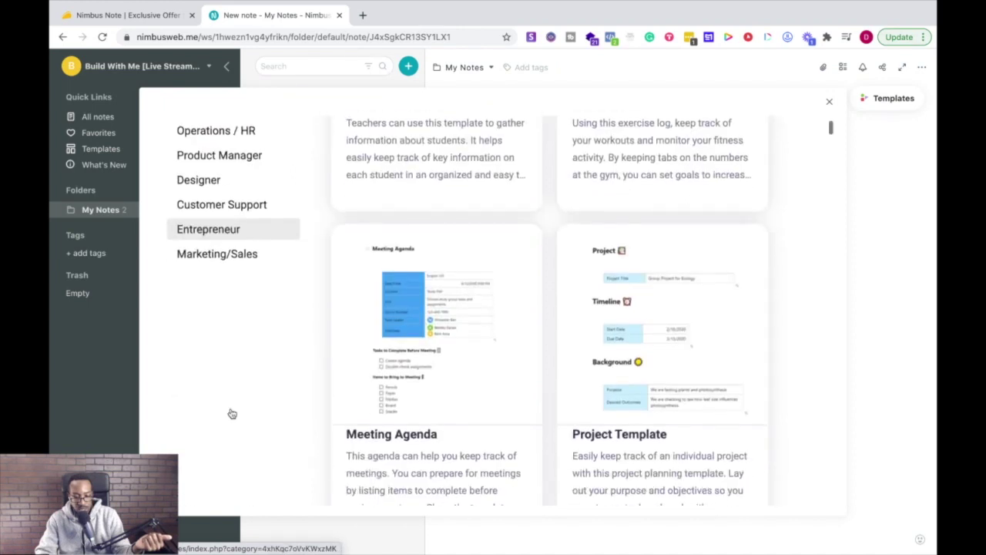
mouse_move(604, 352)
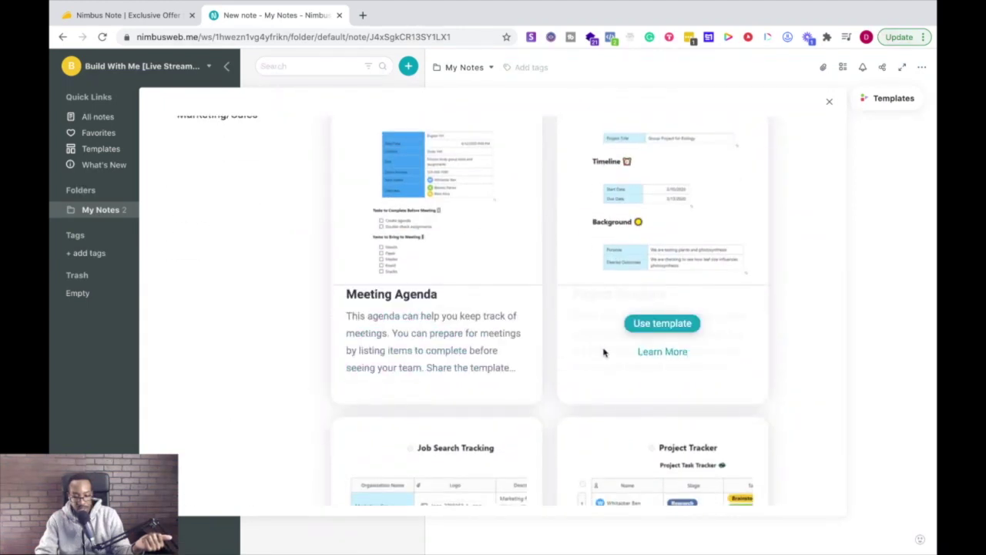
left_click(645, 309)
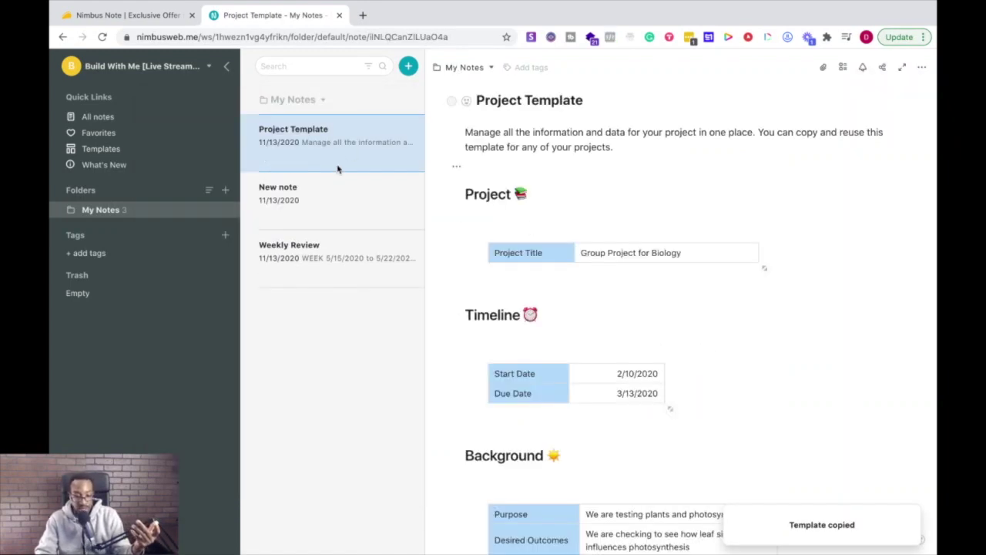
- Look through the Project Template note from its project, timeline and background tables to the resources and notes sections
scroll(585, 240, "down", 10)
scroll(585, 243, "up", 7)
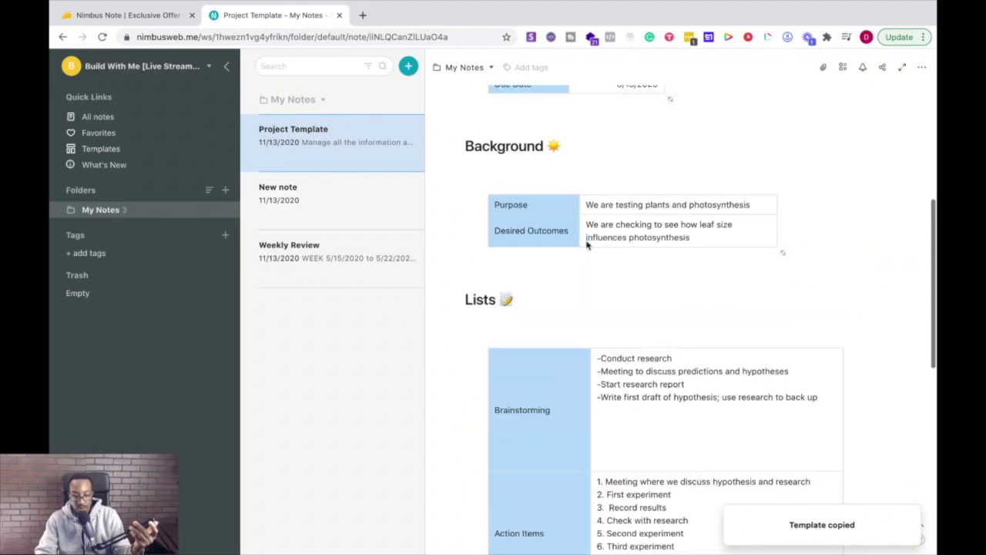
scroll(586, 245, "up", 3)
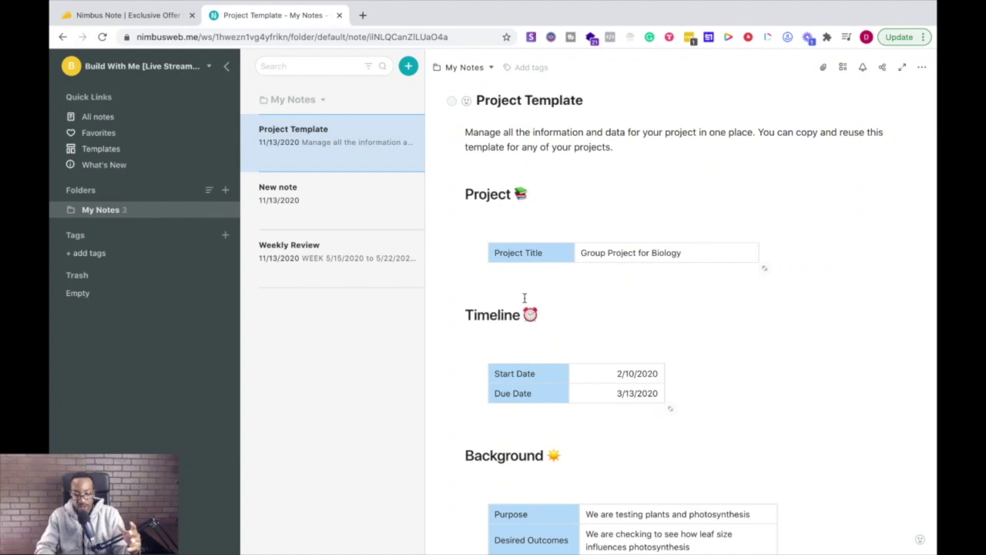
scroll(524, 298, "down", 1)
scroll(527, 262, "down", 6)
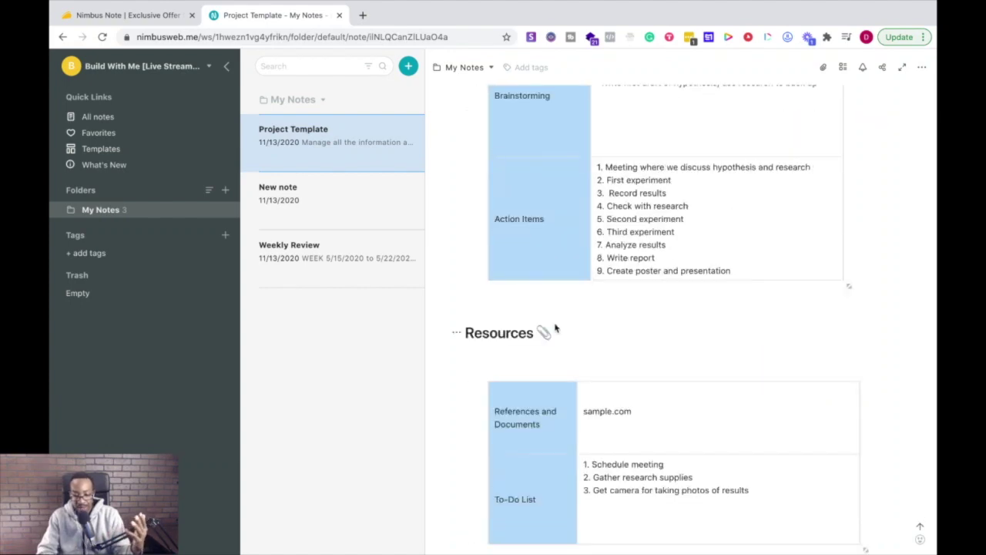
scroll(555, 329, "up", 4)
scroll(555, 328, "down", 5)
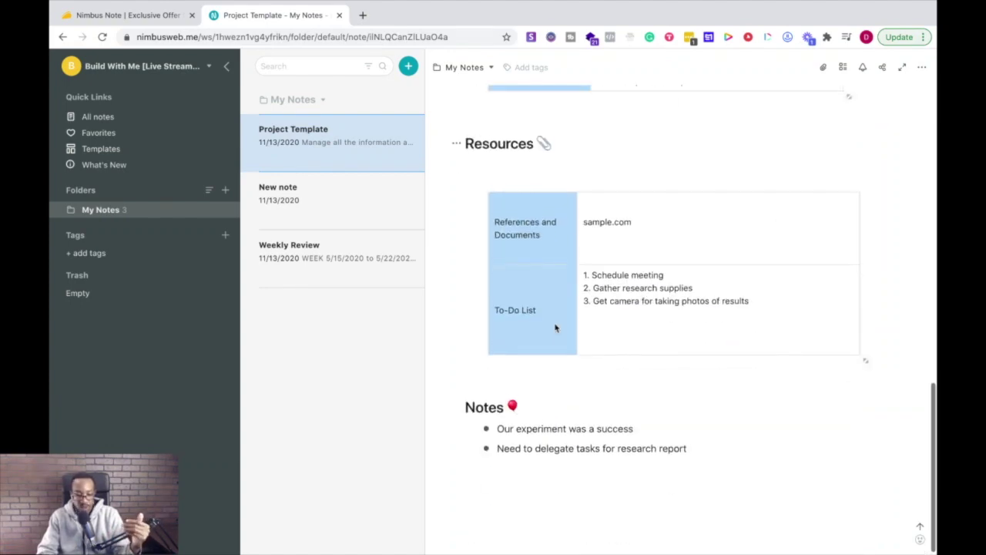
- Reopen the Weekly Review note and examine its weekly priorities and all the day columns of the habits table
left_click(329, 267)
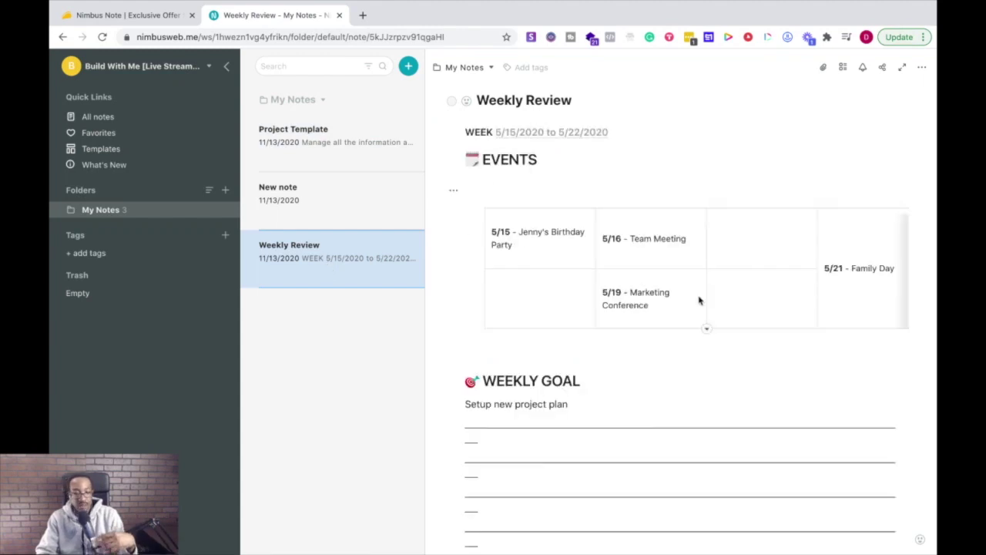
scroll(589, 323, "down", 6)
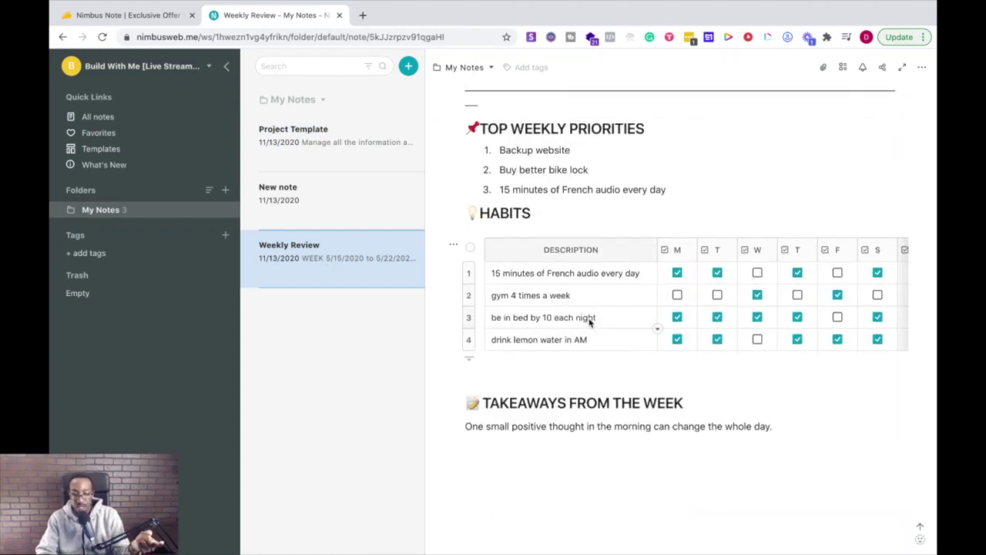
scroll(746, 337, "right", 1)
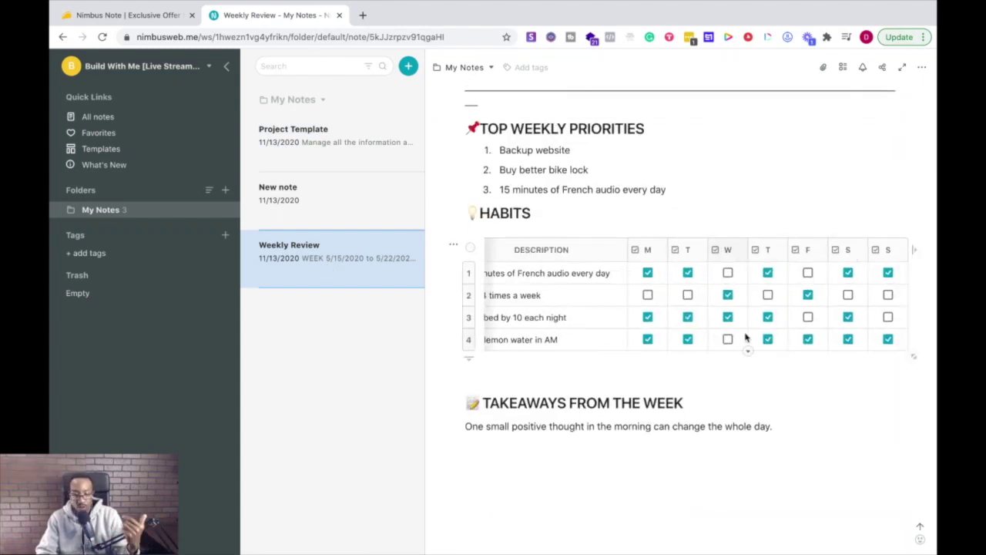
scroll(725, 339, "left", 1)
scroll(583, 427, "up", 6)
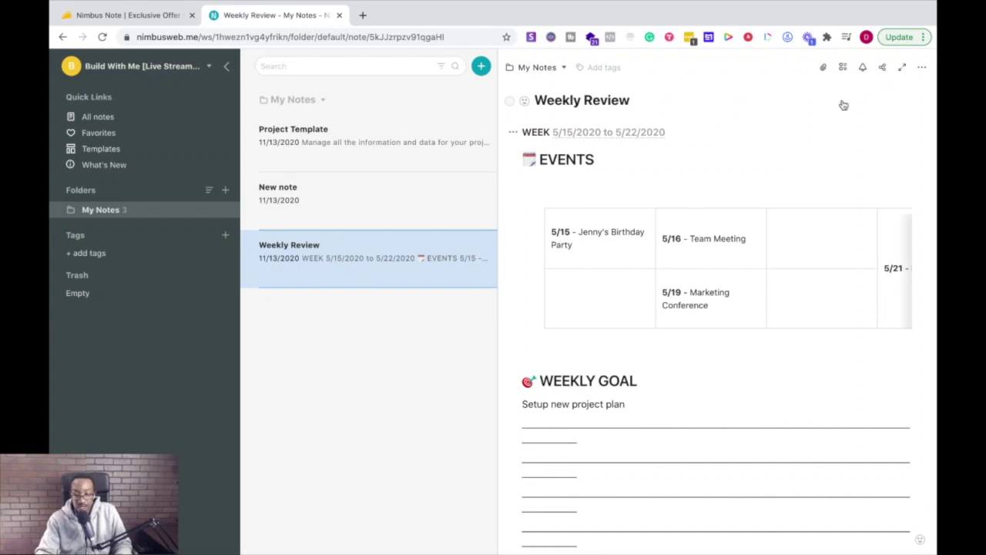
- View the Weekly Review note in full-screen mode, return to the normal layout and look over its sections again
left_click(903, 71)
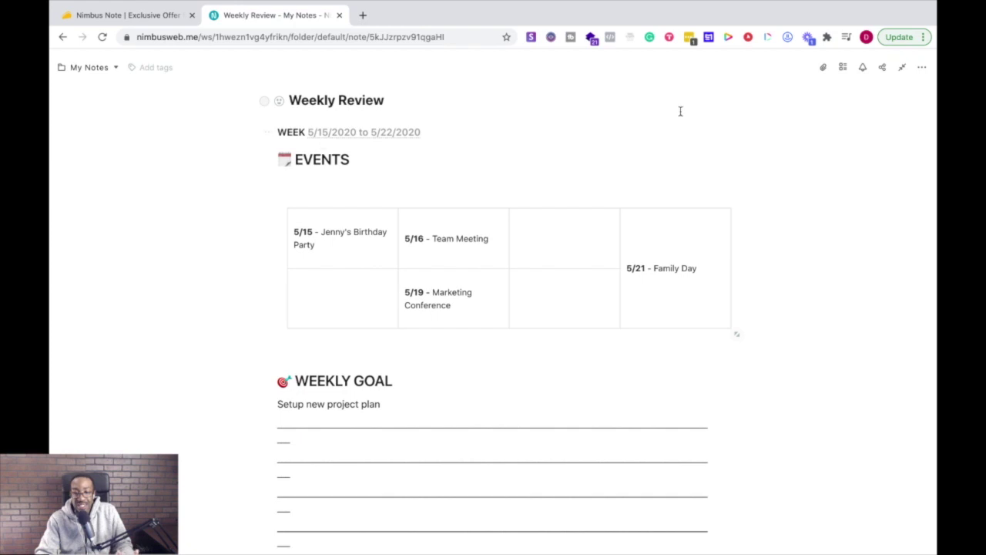
left_click(900, 71)
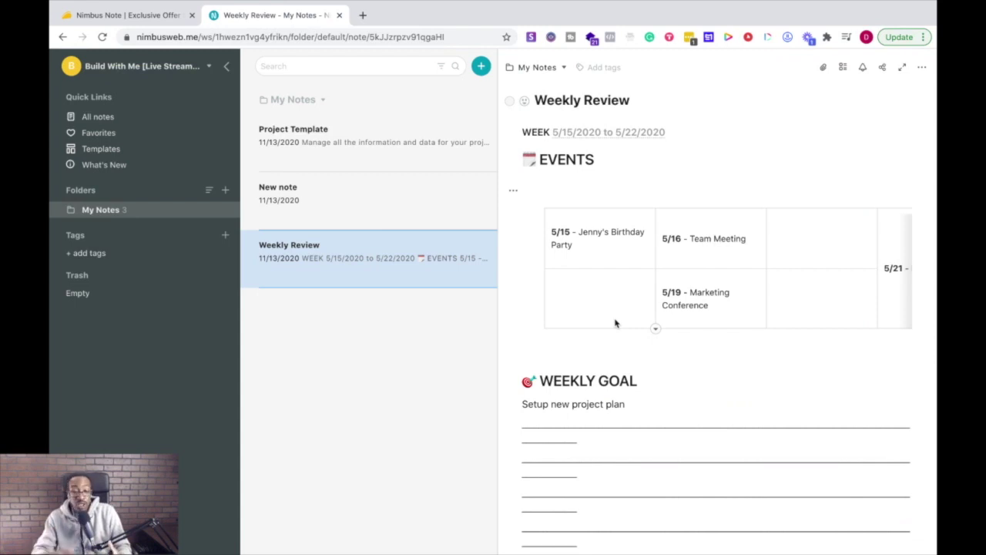
scroll(675, 325, "down", 6)
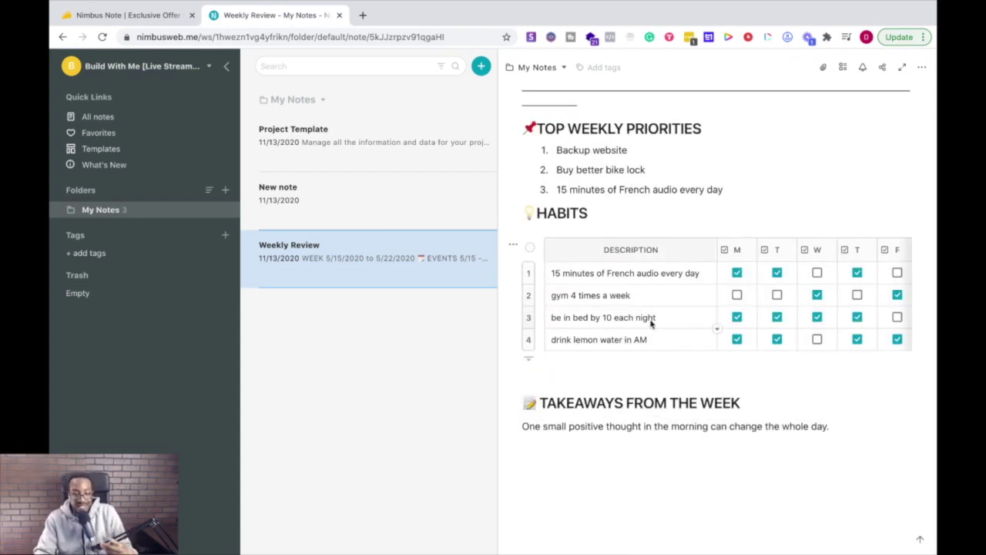
scroll(651, 323, "up", 8)
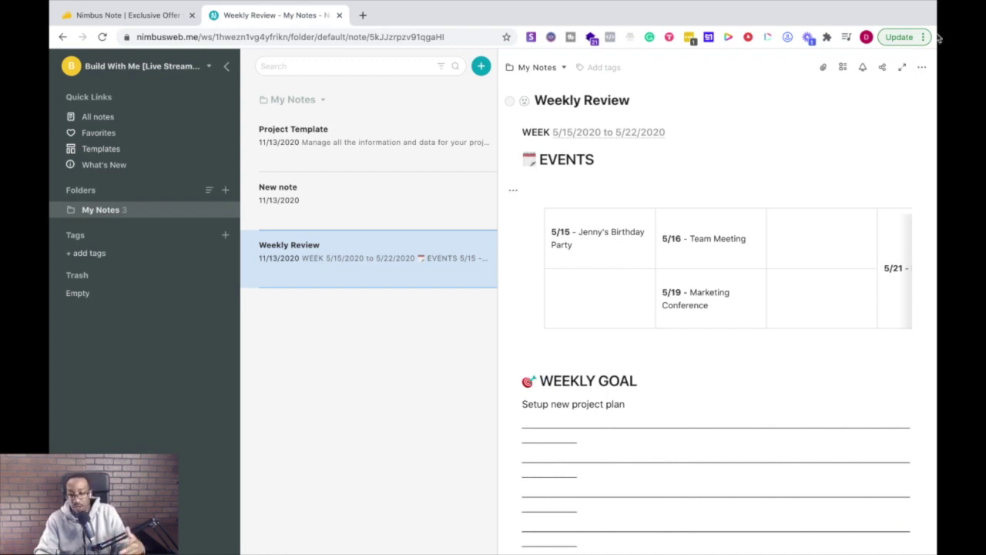
- Check the list of additional actions available for the Weekly Review note, then close it
left_click(921, 70)
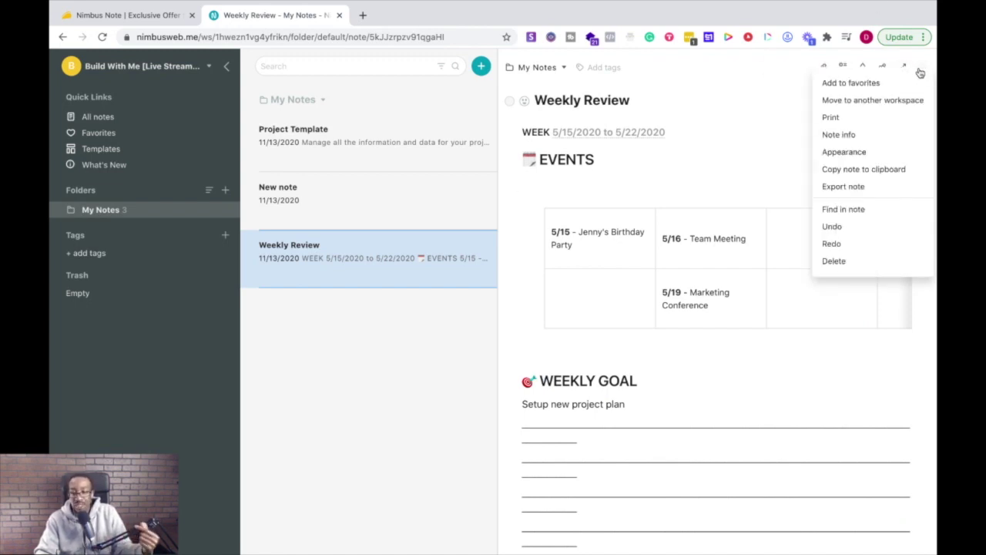
left_click(736, 155)
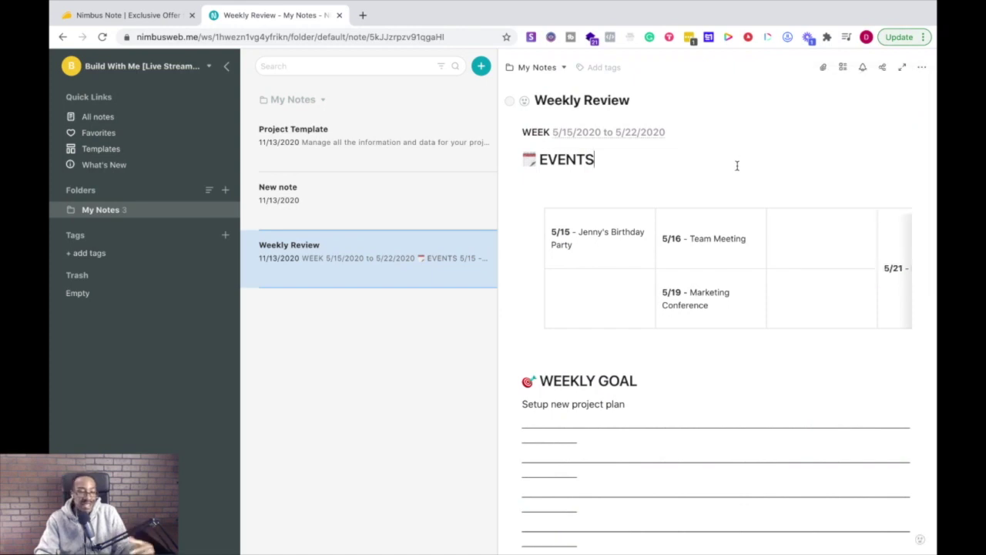